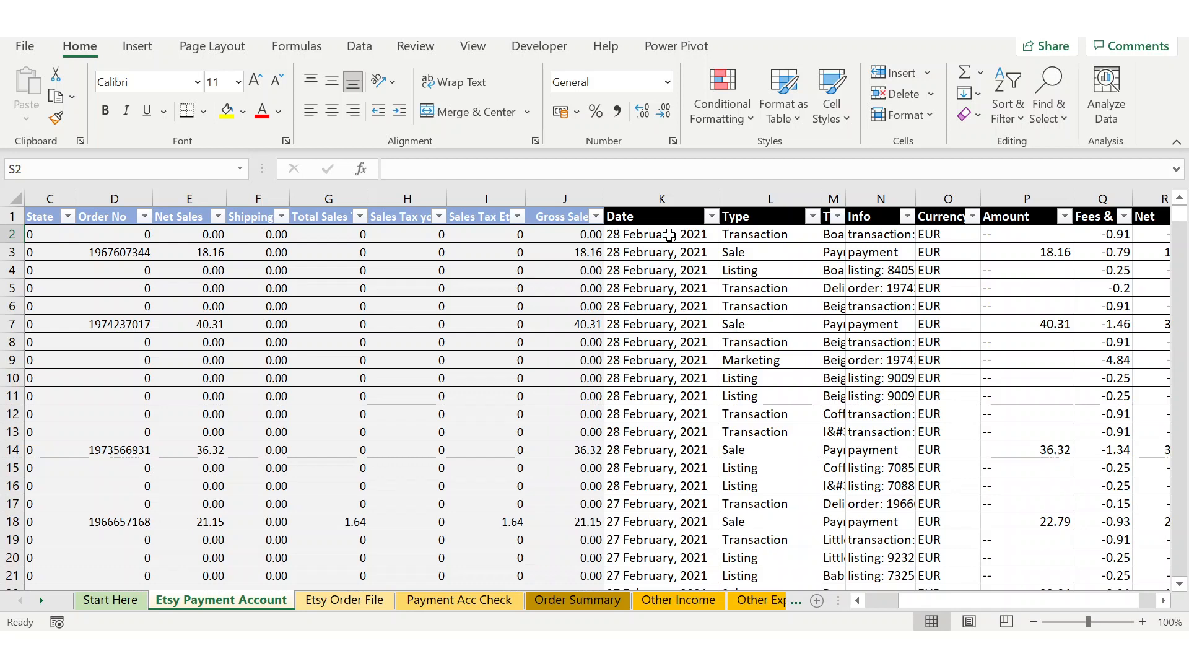
Inspect the first date, cell K2 on the Etsy Payment Account sheet, and look at the Payment Acc Check sheet.
left_click(669, 235)
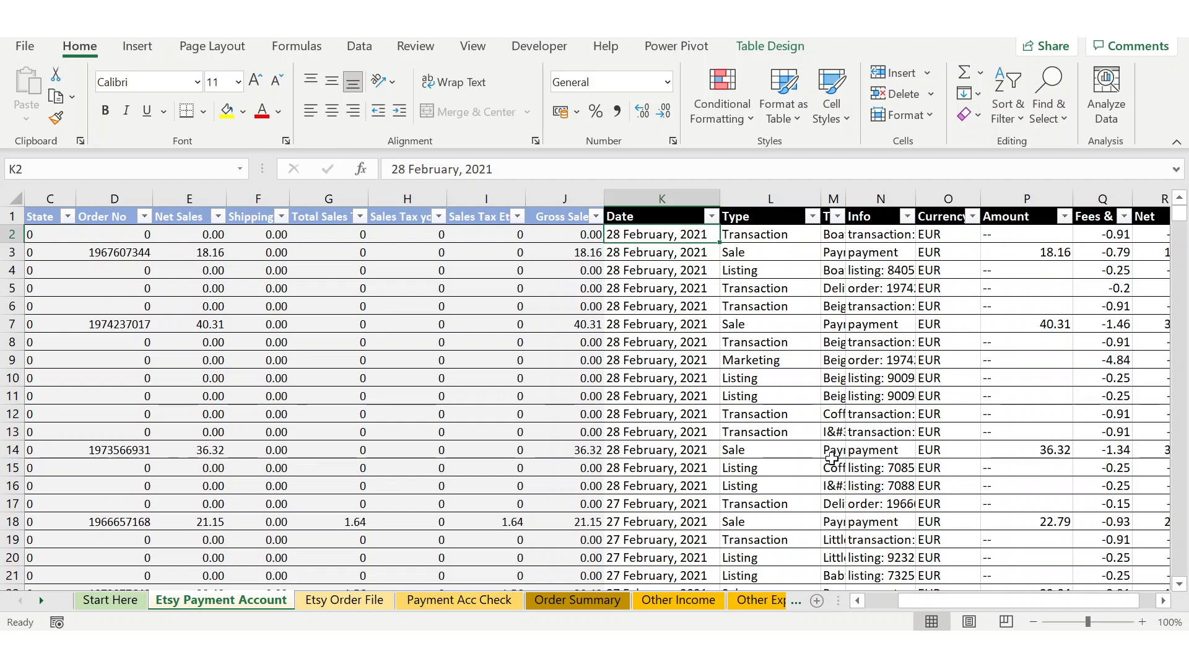
left_click(857, 600)
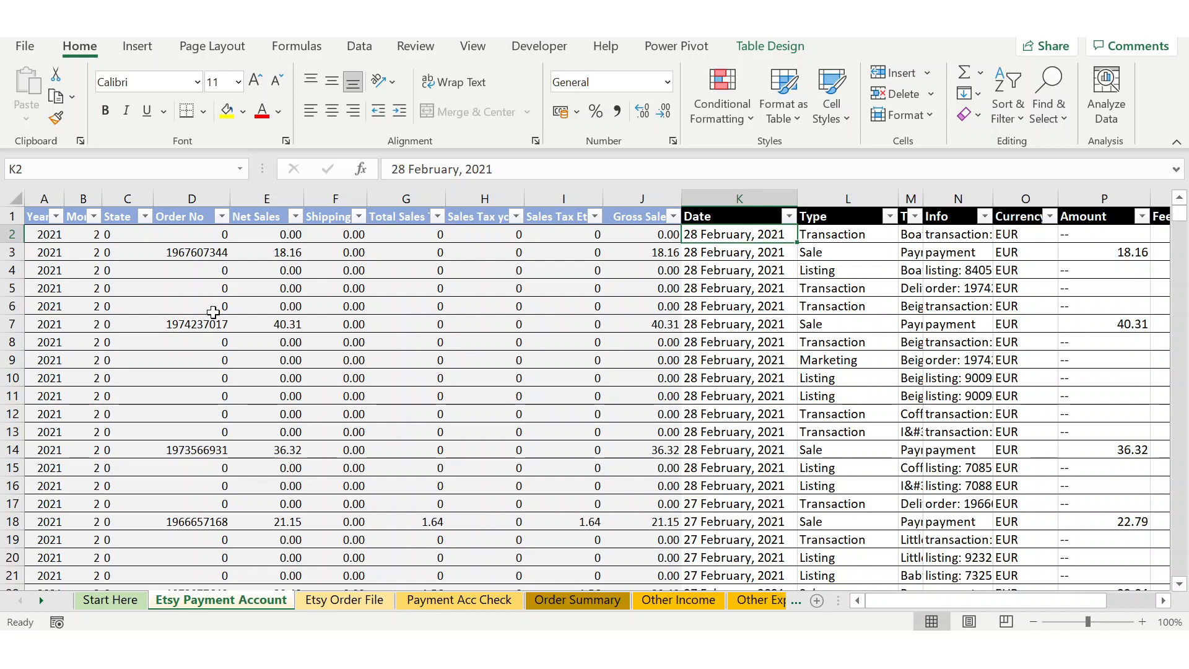
left_click(461, 599)
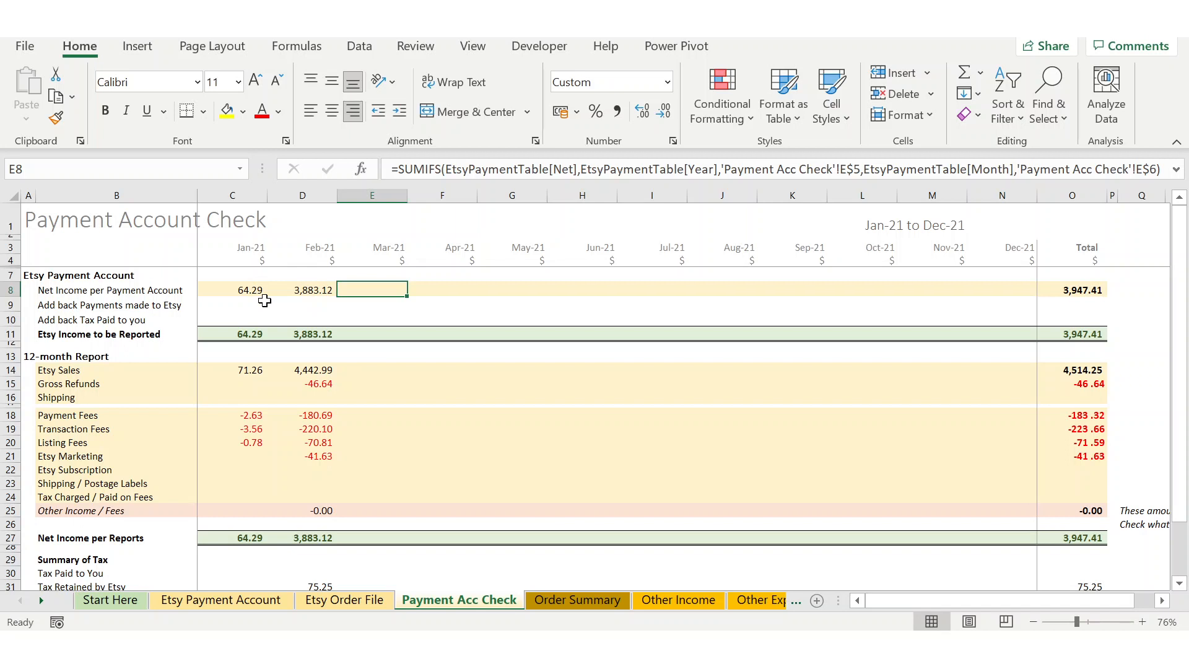
Compare the income and expense figures on the Annual Summary sheet with those on the 12 month Report sheet.
left_click(41, 600)
left_click(41, 600)
left_click(41, 600)
left_click(41, 601)
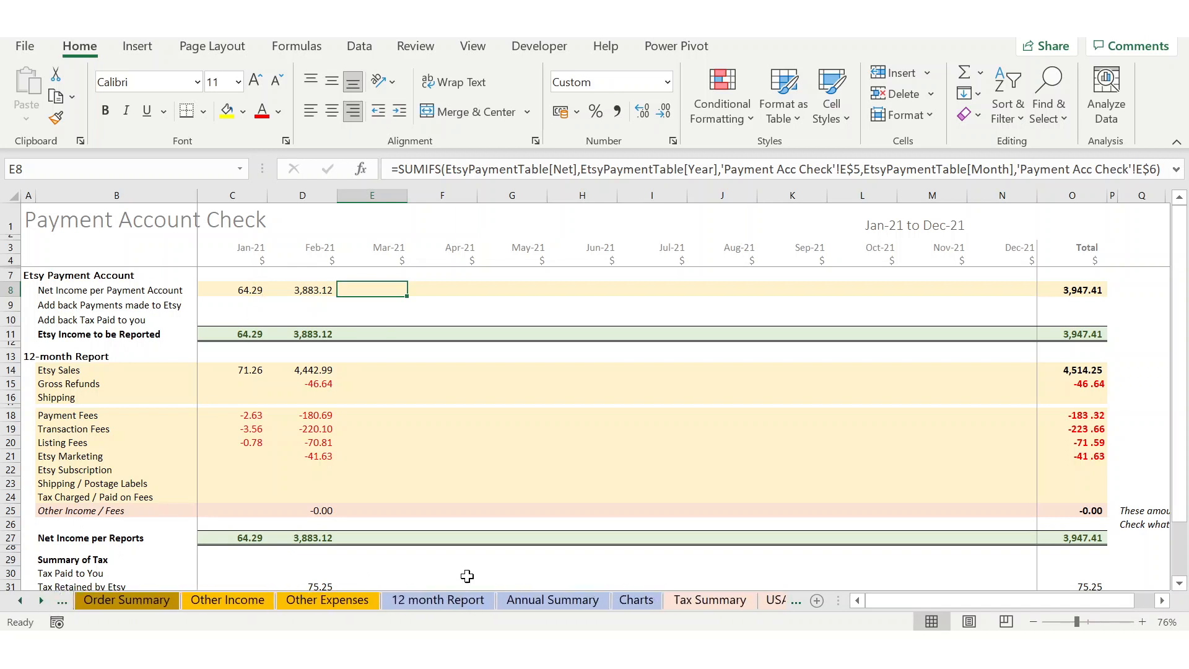
left_click(539, 598)
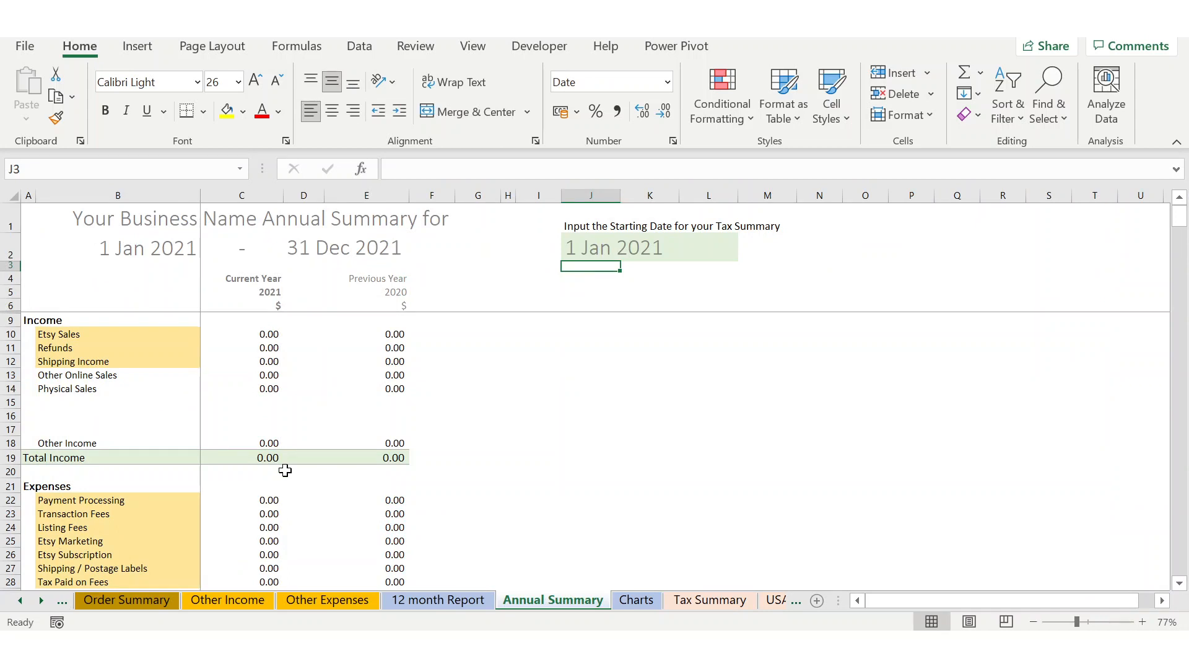
left_click(417, 601)
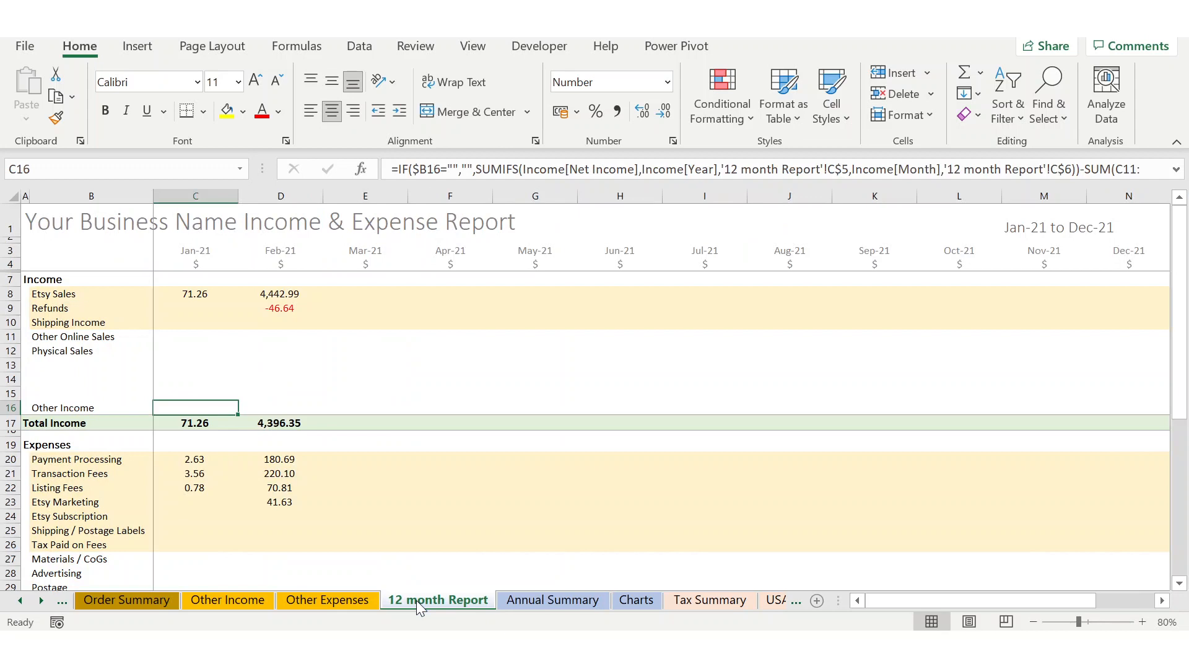
left_click(527, 603)
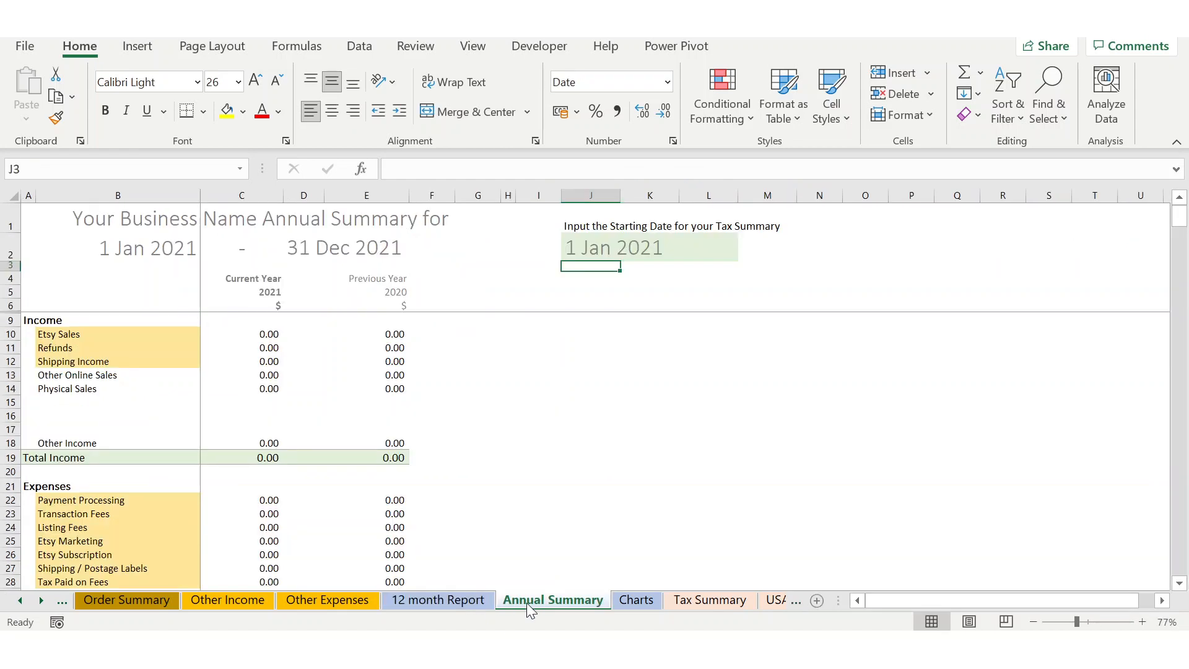
Re-enter the date in cell K2 of the Etsy Payment Account sheet without changing its text, to convert it to a real date.
left_click(20, 605)
left_click(20, 605)
left_click(19, 605)
left_click(20, 605)
left_click(225, 603)
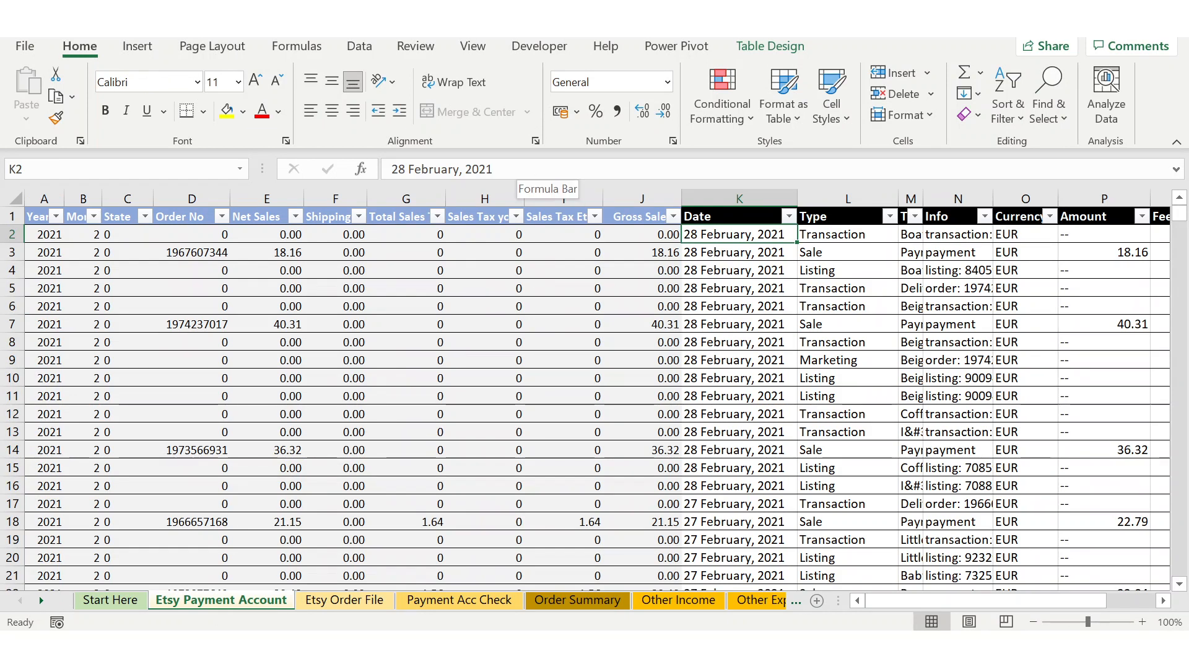
left_click(521, 170)
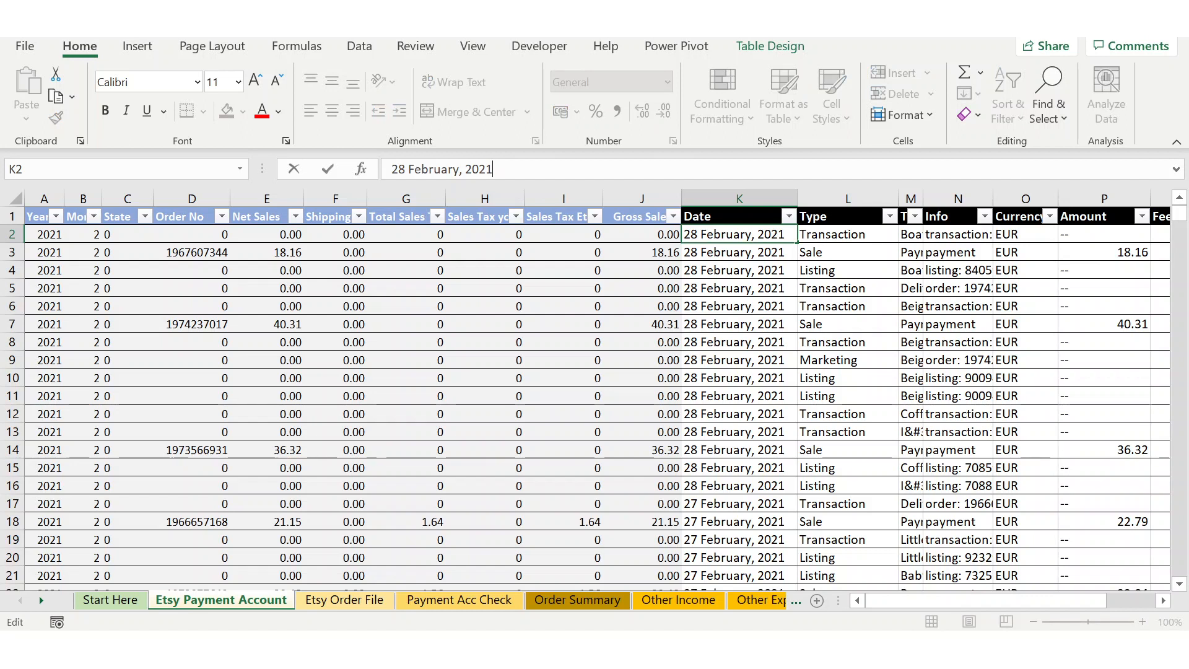
key("Return")
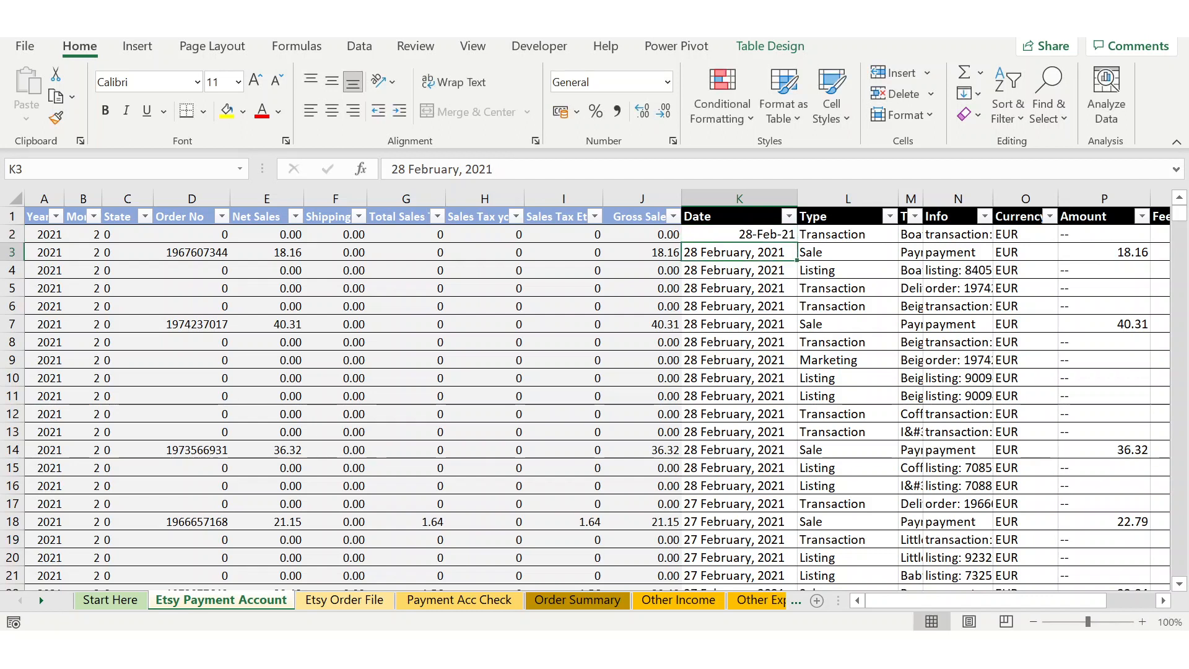
Check the date in K2 and convert the text date in K3 by re-entering it as it is.
left_click(739, 235)
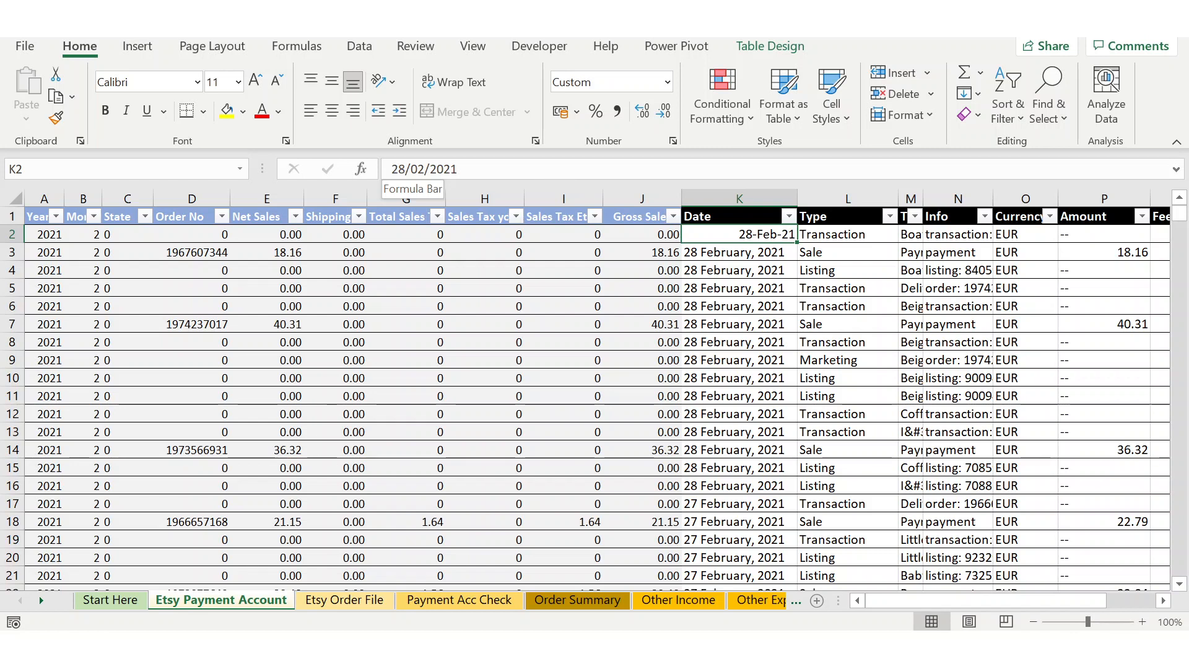
key("Down")
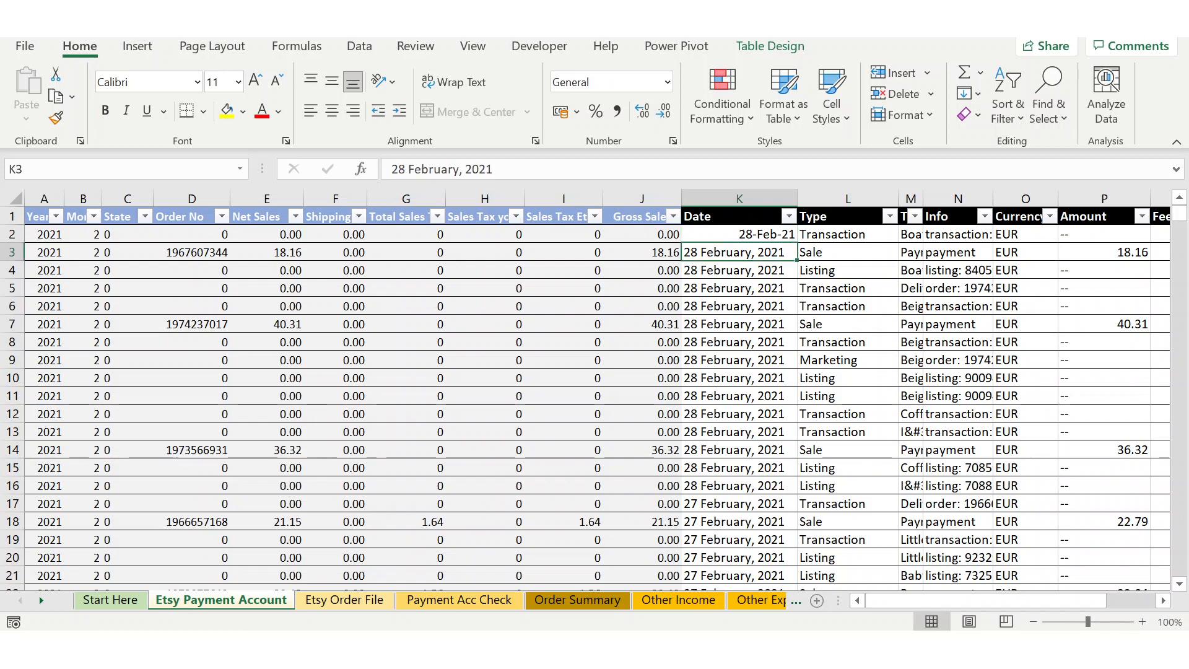
left_click(493, 169)
key("Return")
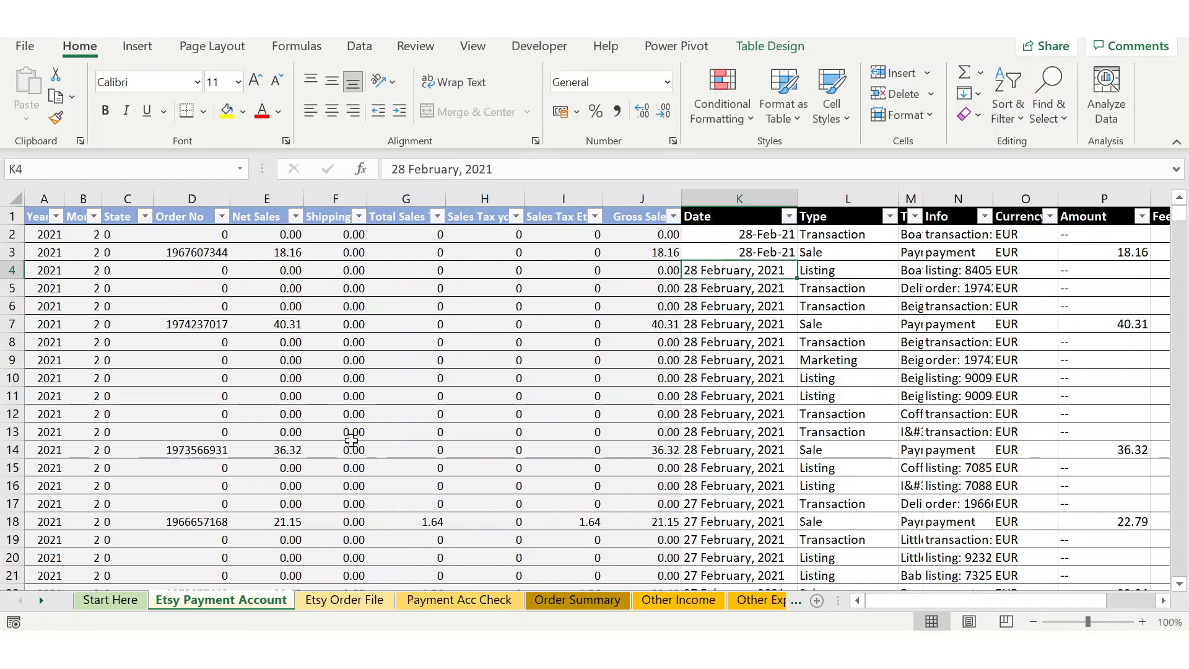
Check the Annual Summary sheet for amounts from the two re-entered dates.
left_click(42, 602)
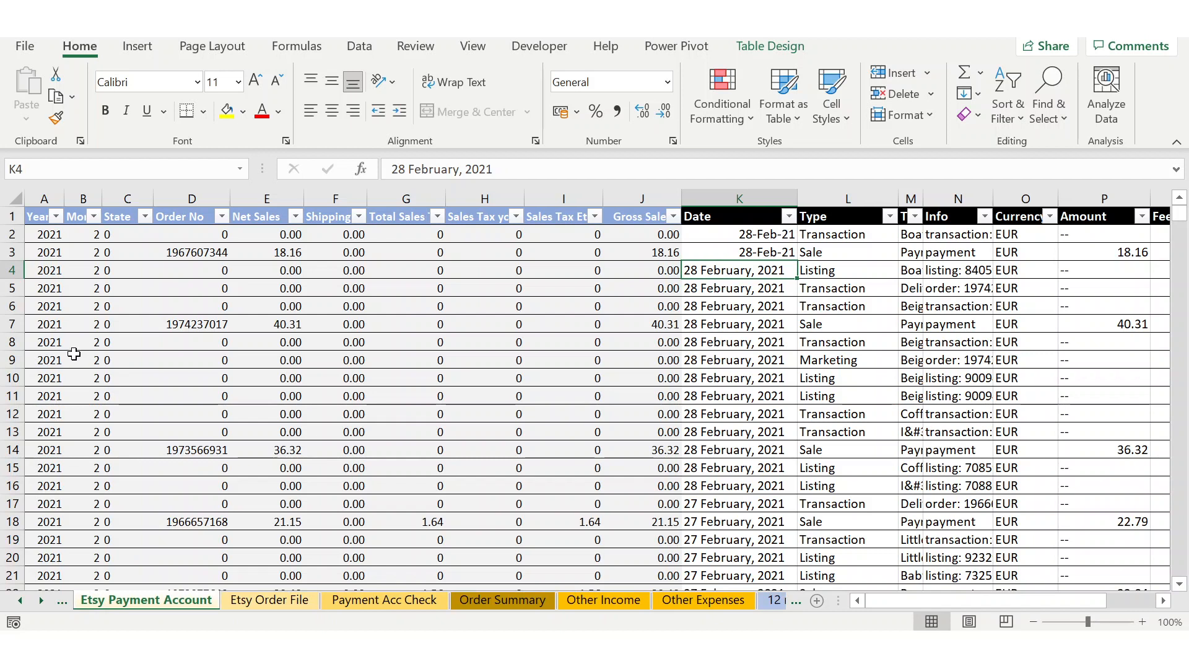
left_click(42, 601)
left_click(41, 601)
left_click(42, 601)
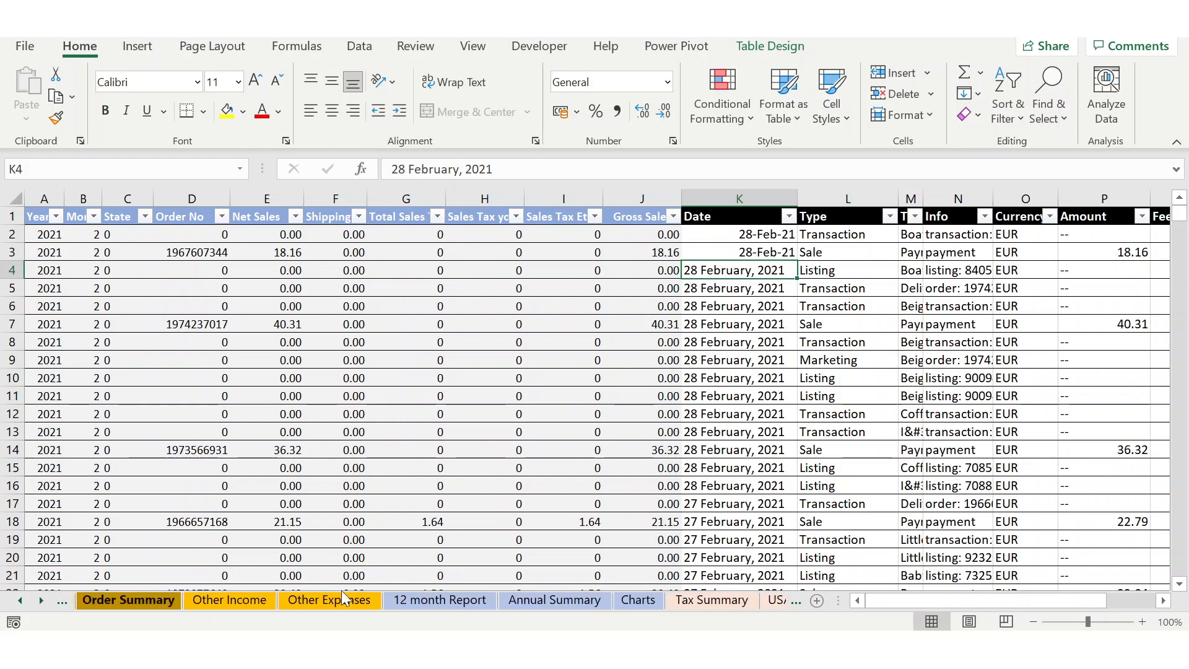
left_click(525, 598)
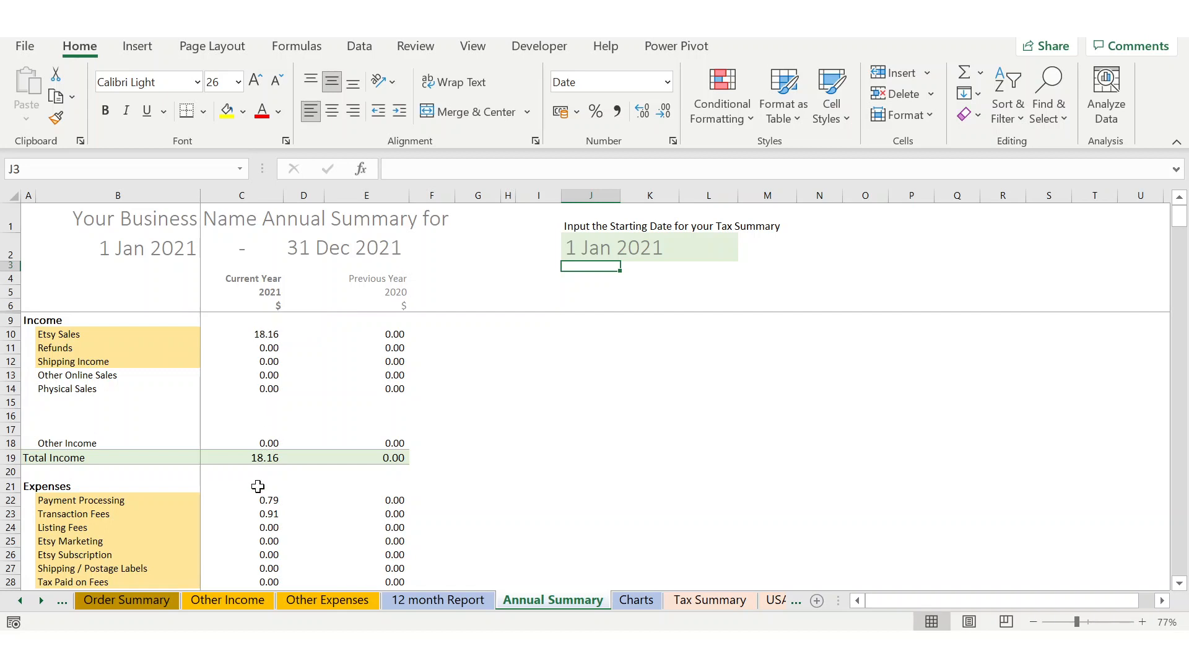
Replace every comma in the Date column K of the Etsy Payment Account sheet with nothing.
left_click(22, 600)
left_click(21, 600)
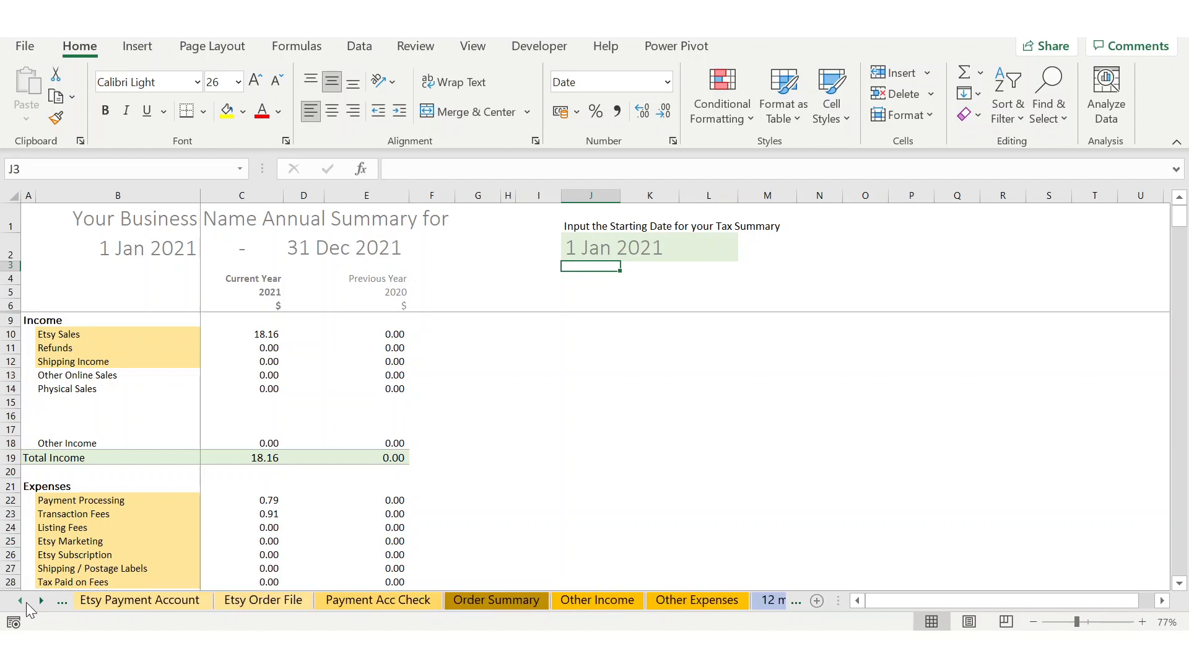
left_click(121, 607)
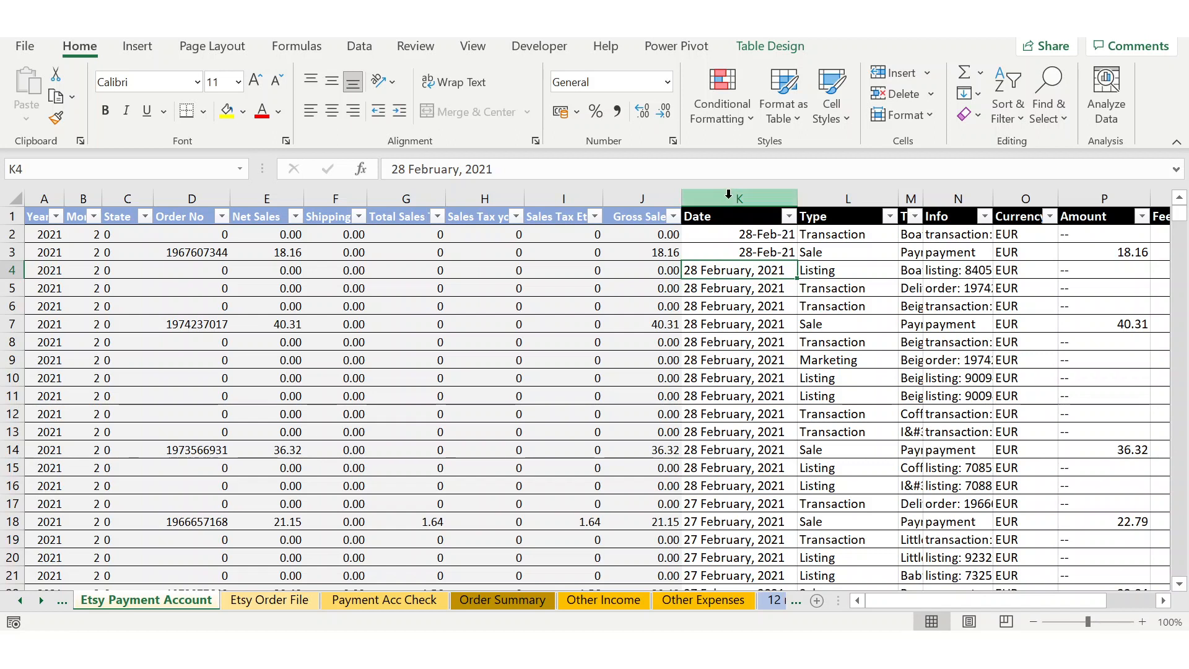
left_click(729, 197)
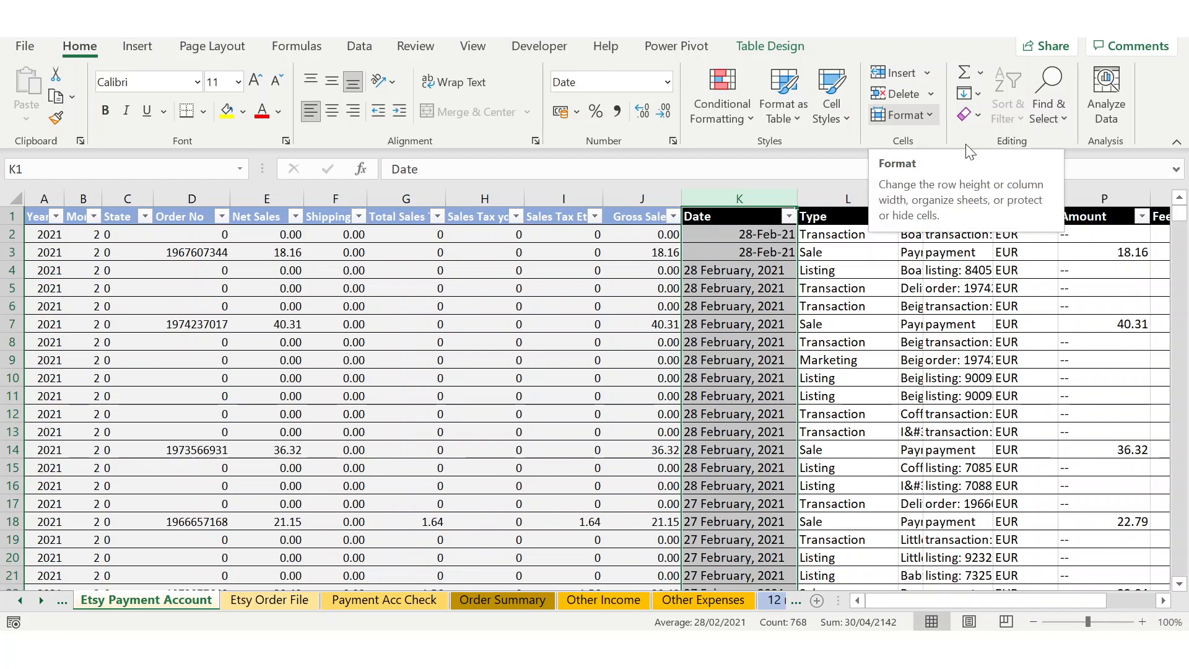
left_click(1063, 120)
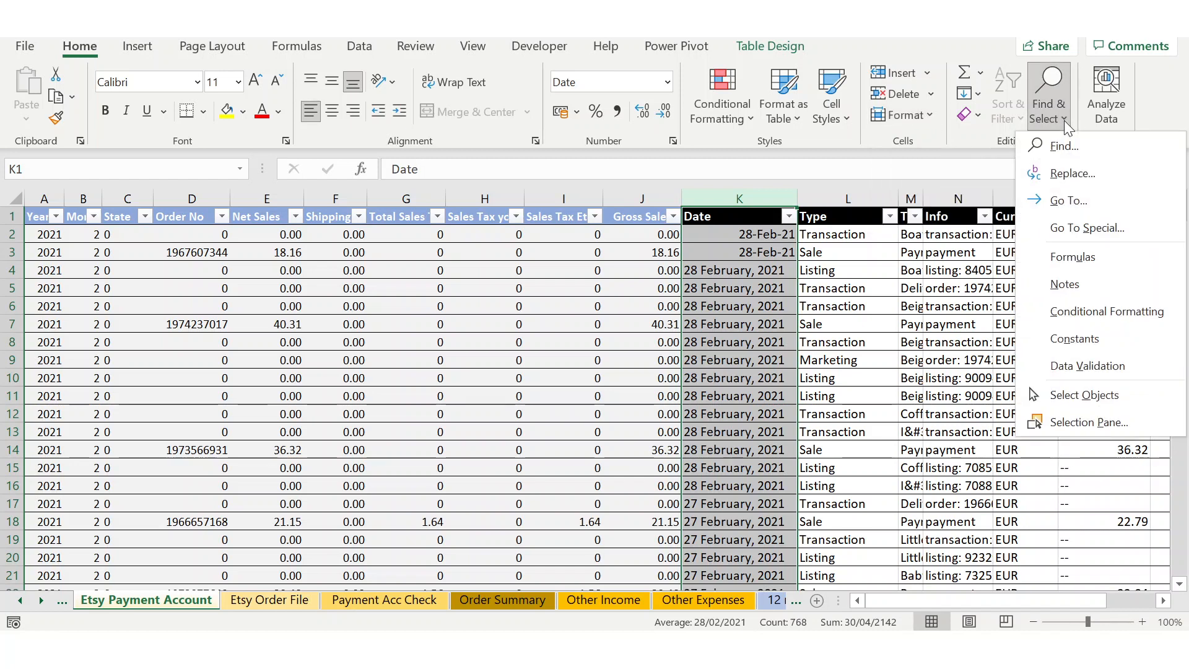
left_click(1060, 173)
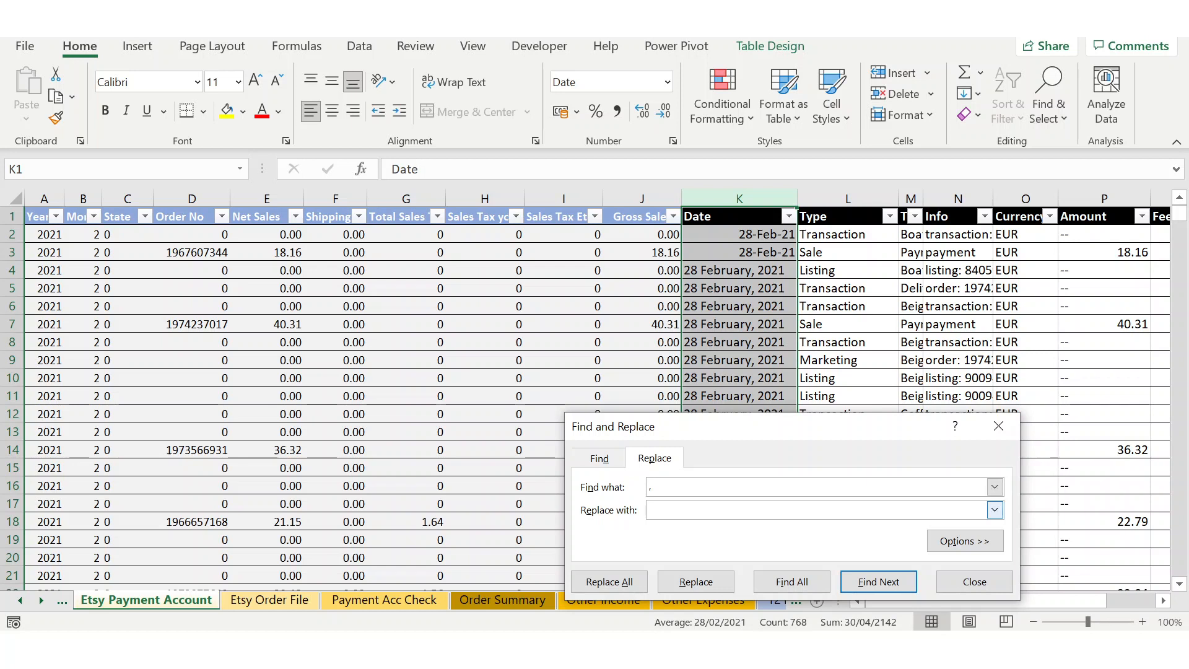
left_click(595, 583)
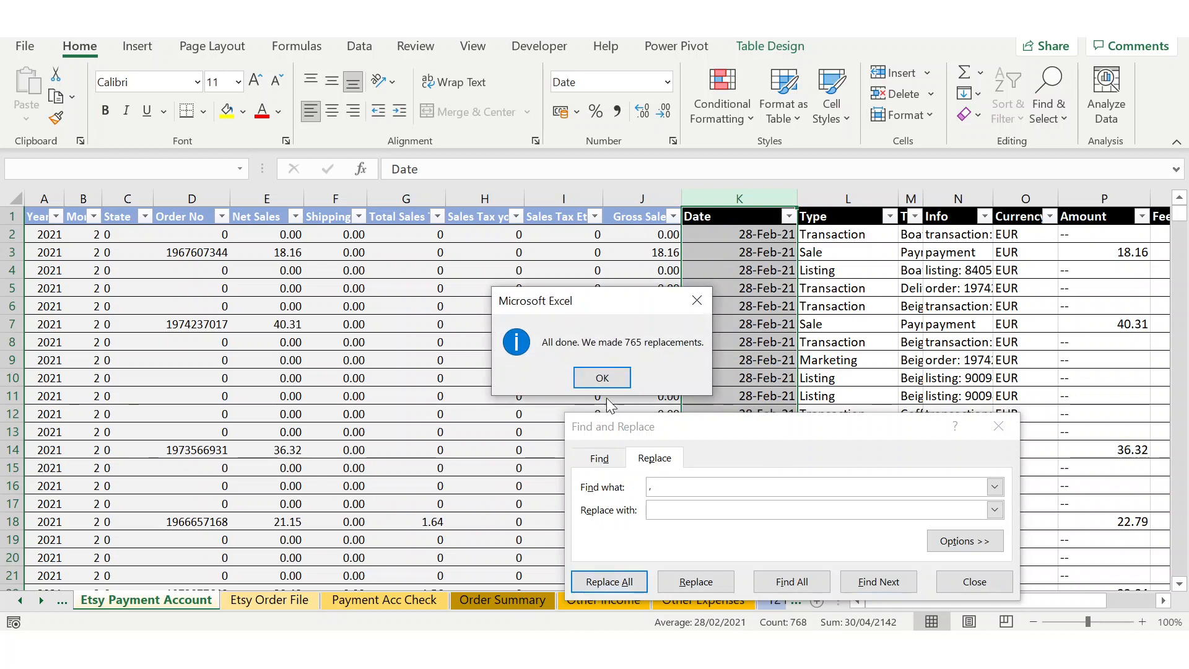
left_click(605, 377)
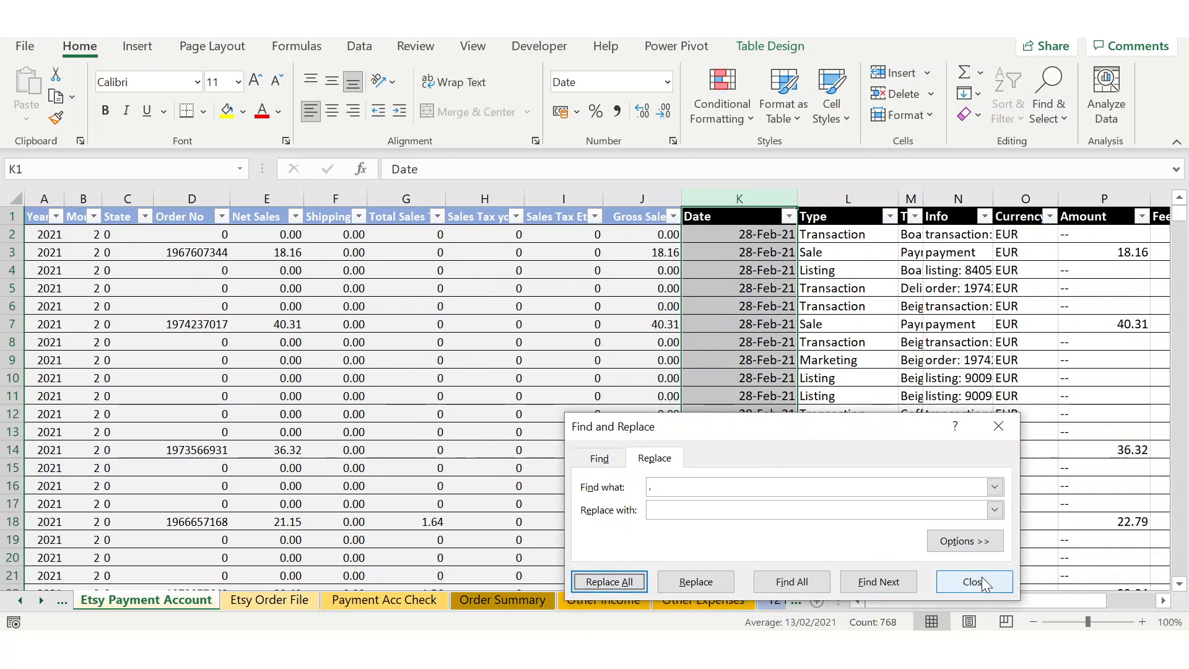
left_click(984, 583)
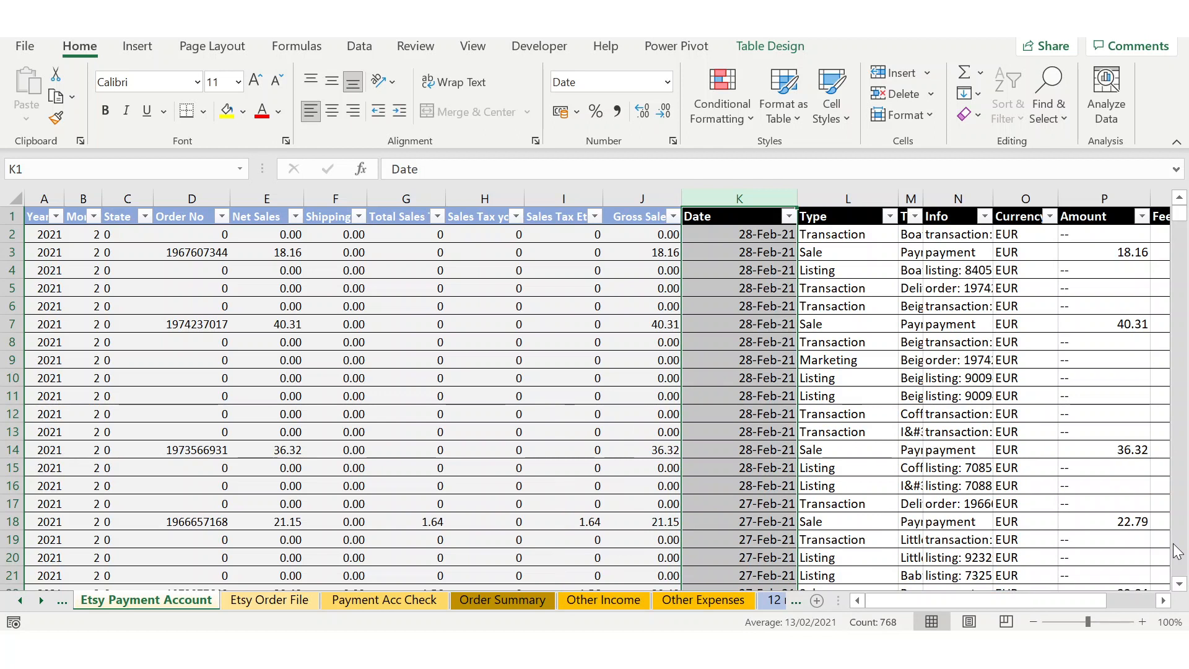
Look through the dates in column K and check the income and expense figures on the Annual Summary sheet.
scroll(1177, 550, "down", 20)
scroll(1184, 553, "down", 14)
left_click_drag(1183, 232, 1182, 209)
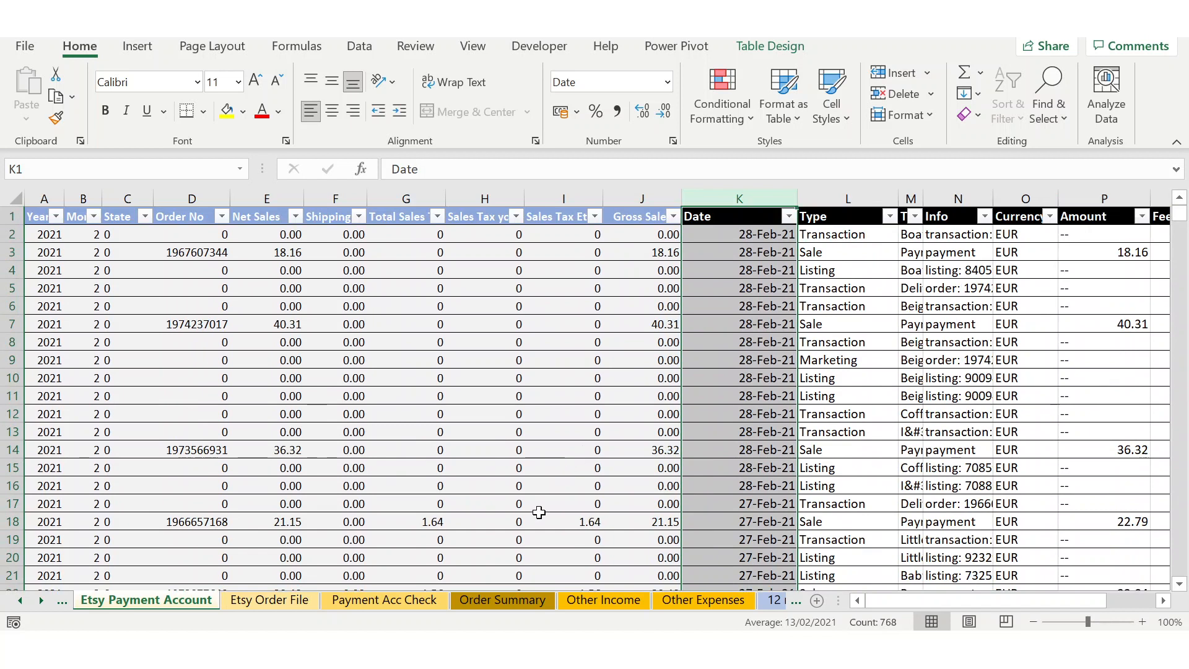
left_click(41, 600)
left_click(40, 599)
left_click(42, 599)
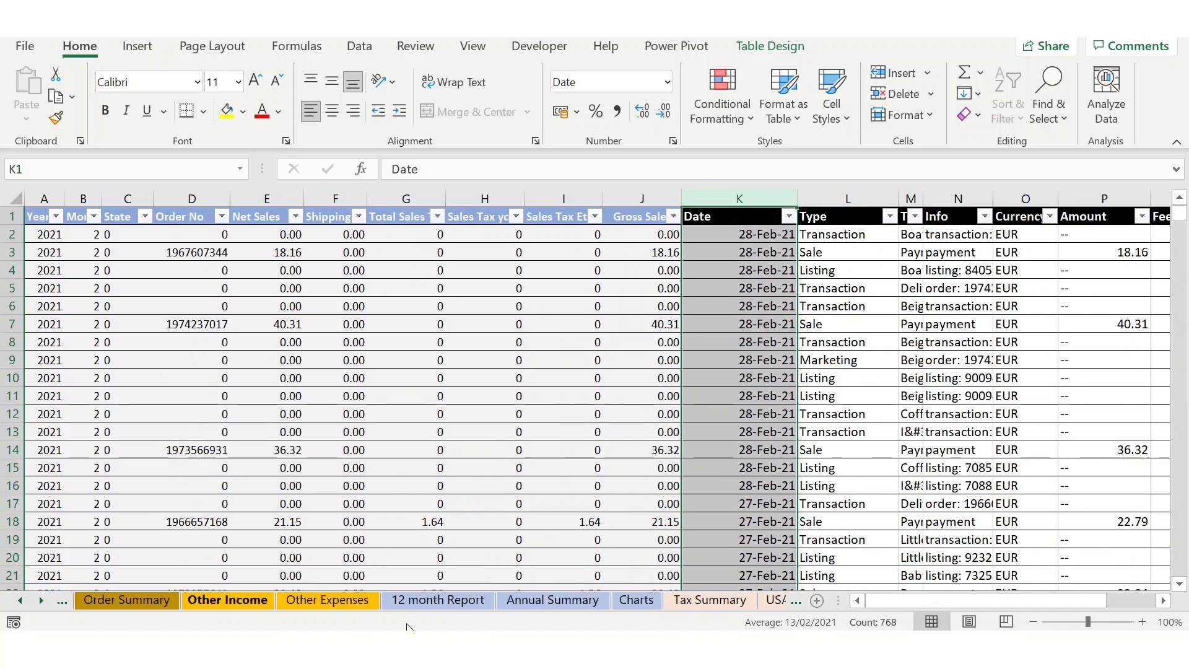
left_click(540, 601)
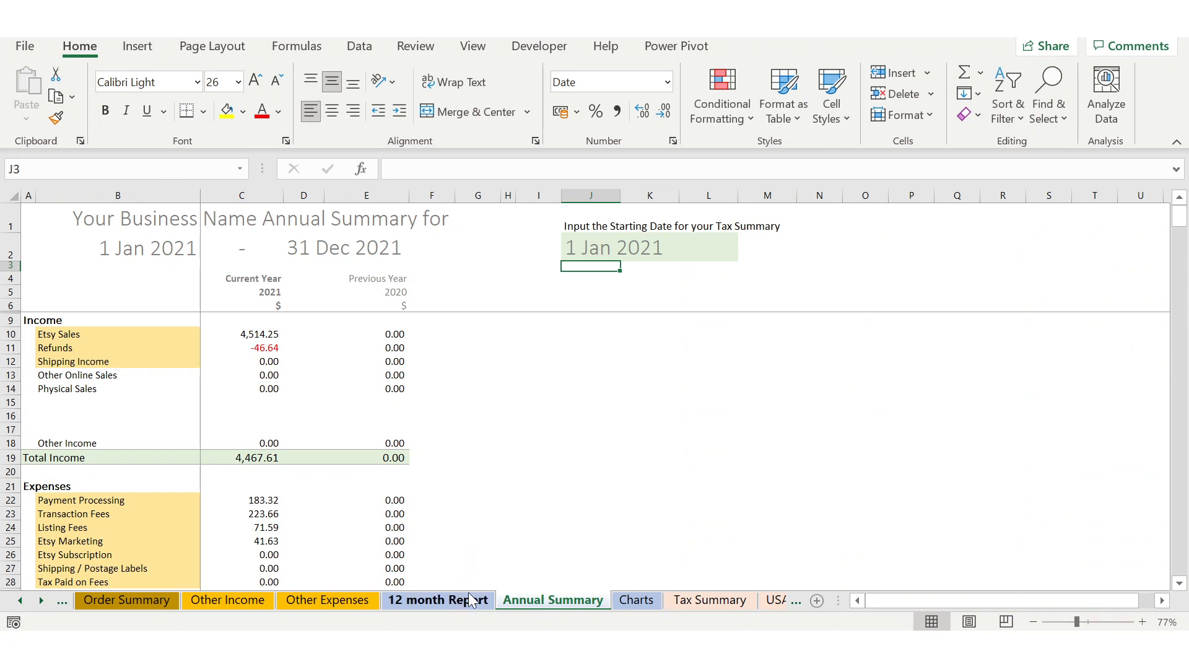
Review the monthly figures and the Total column on the 12 month Report sheet for comparison with the Annual Summary.
left_click(438, 598)
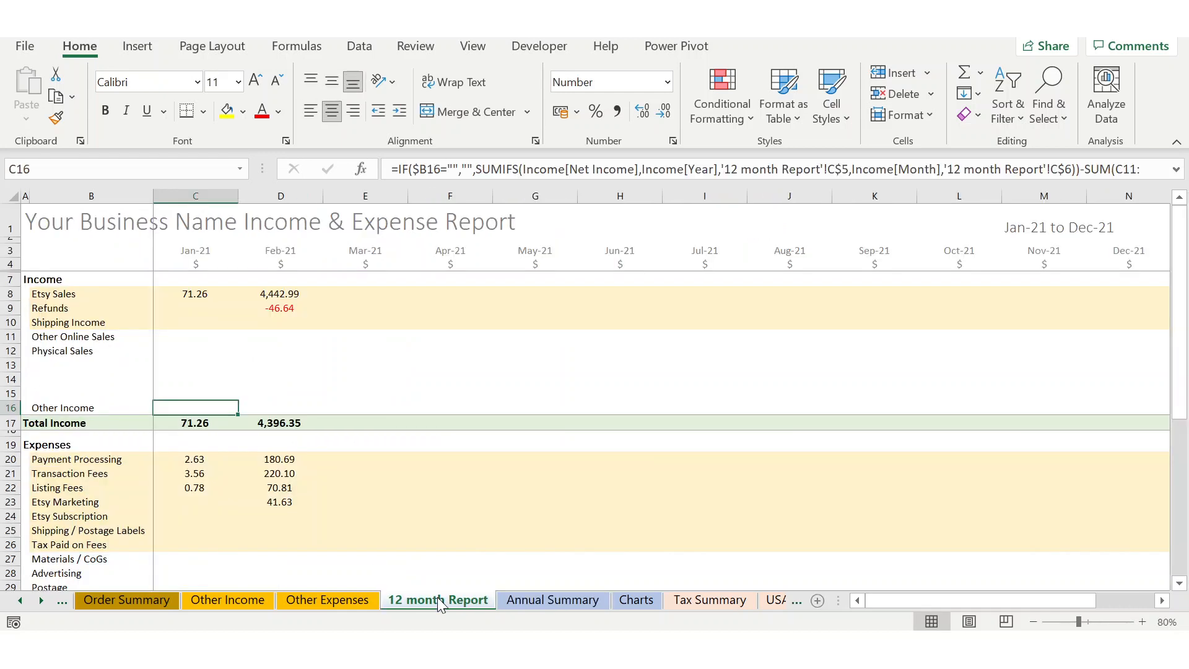
left_click(1162, 601)
left_click(1162, 600)
left_click(1162, 602)
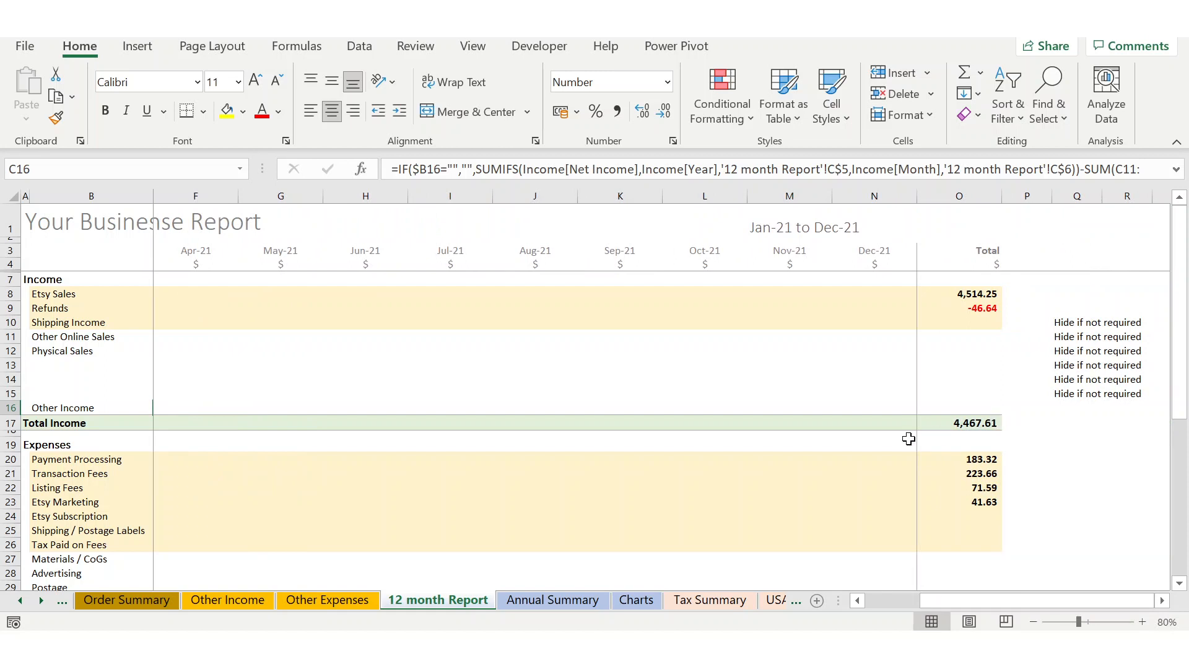
left_click(862, 603)
left_click(862, 603)
left_click(862, 602)
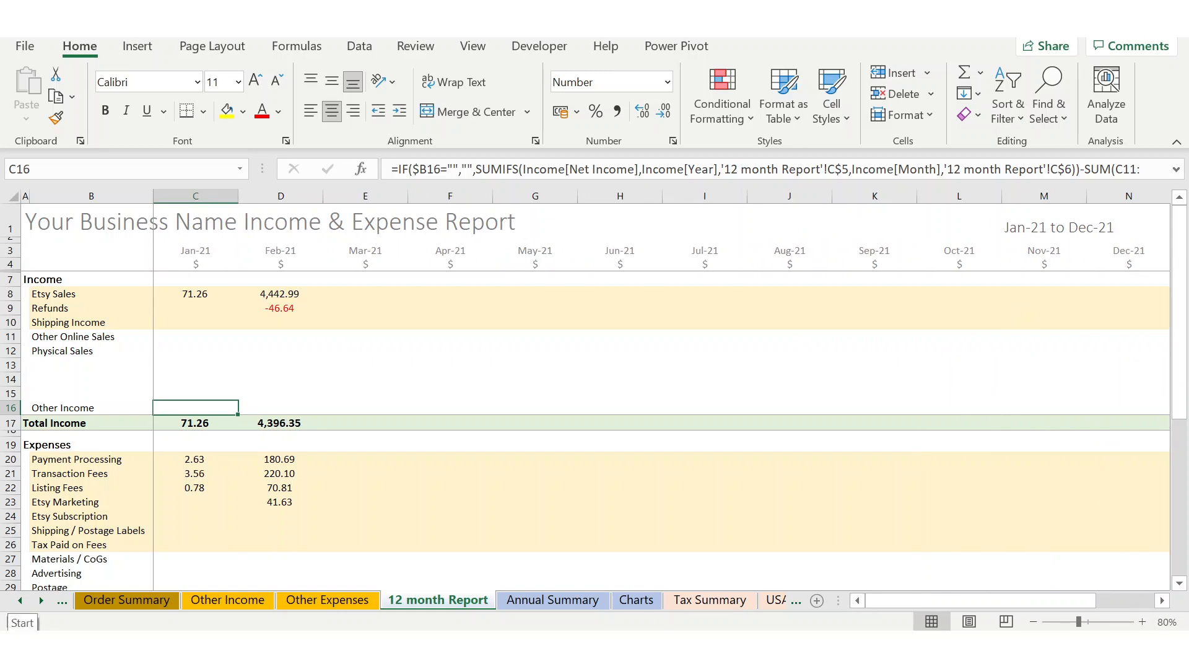
Open the number format choices for the date in cell K2 of the Etsy Payment Account sheet.
left_click(21, 600)
left_click(21, 601)
left_click(21, 600)
left_click(20, 600)
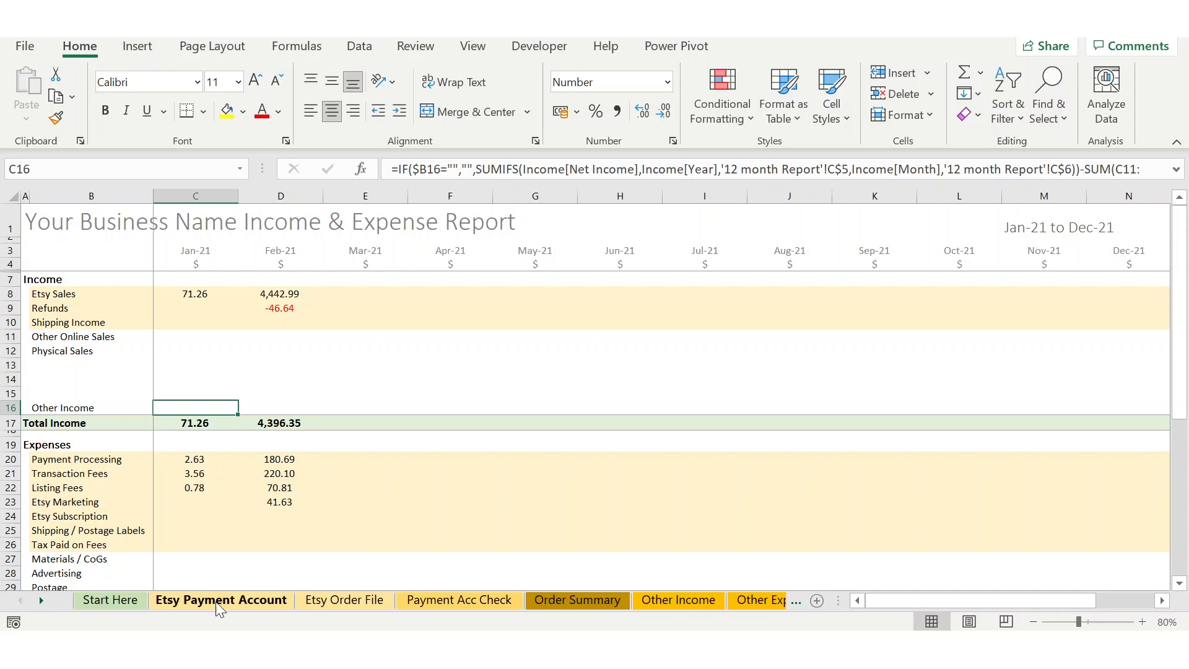
left_click(218, 600)
left_click(727, 233)
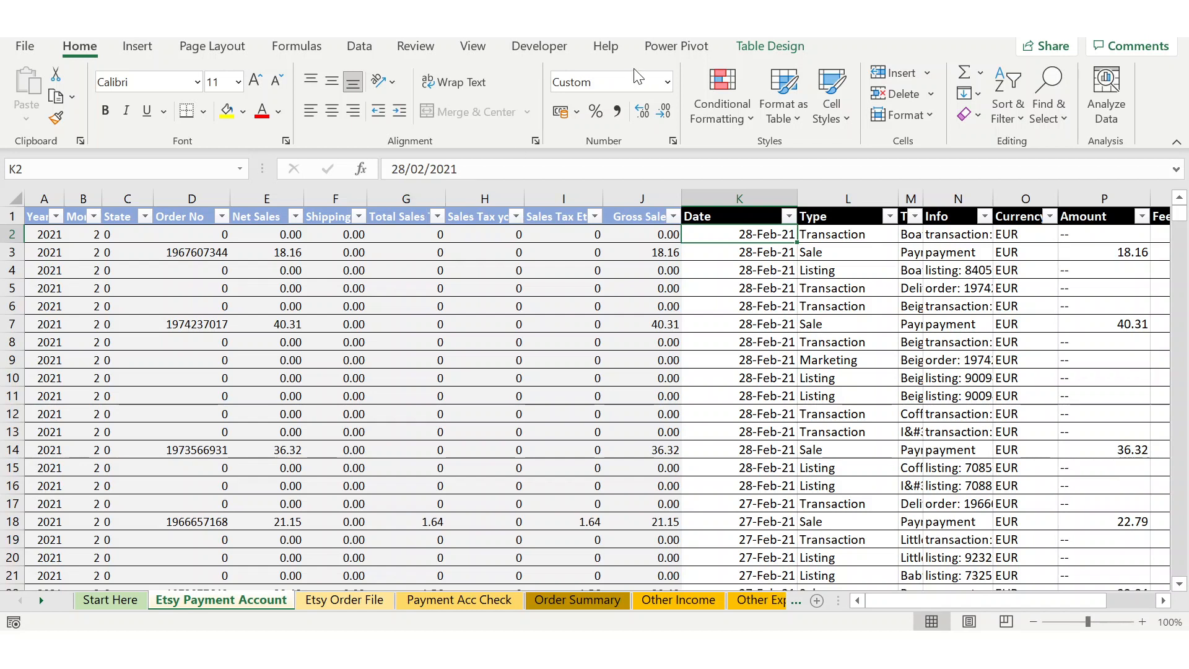
left_click(668, 81)
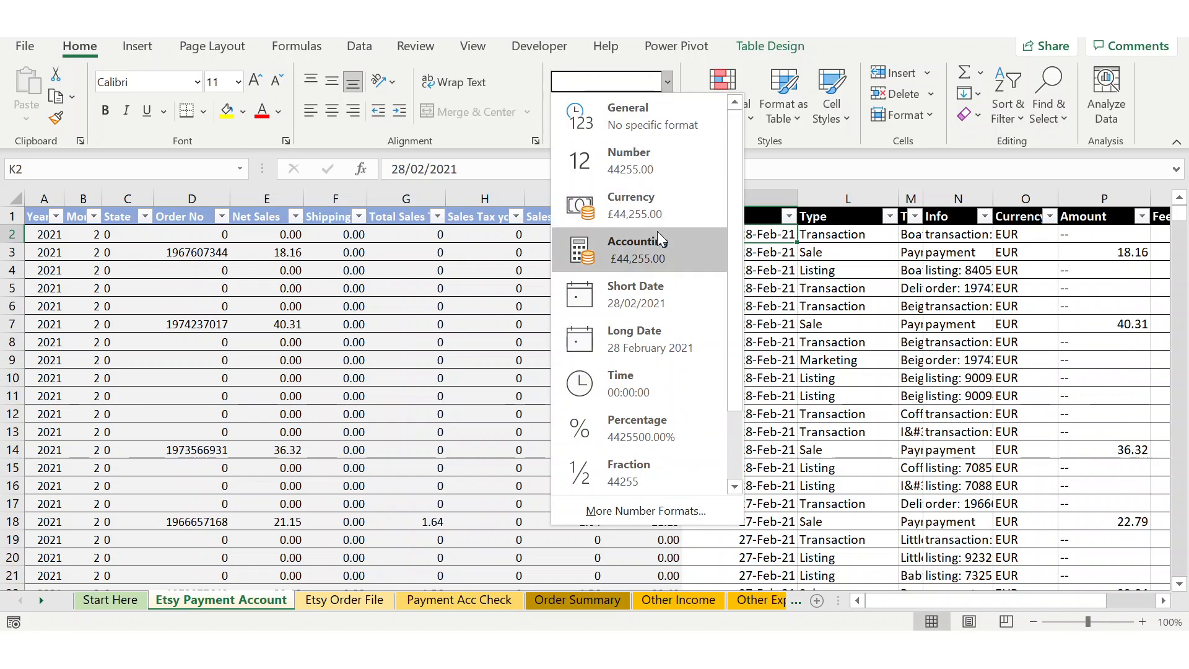